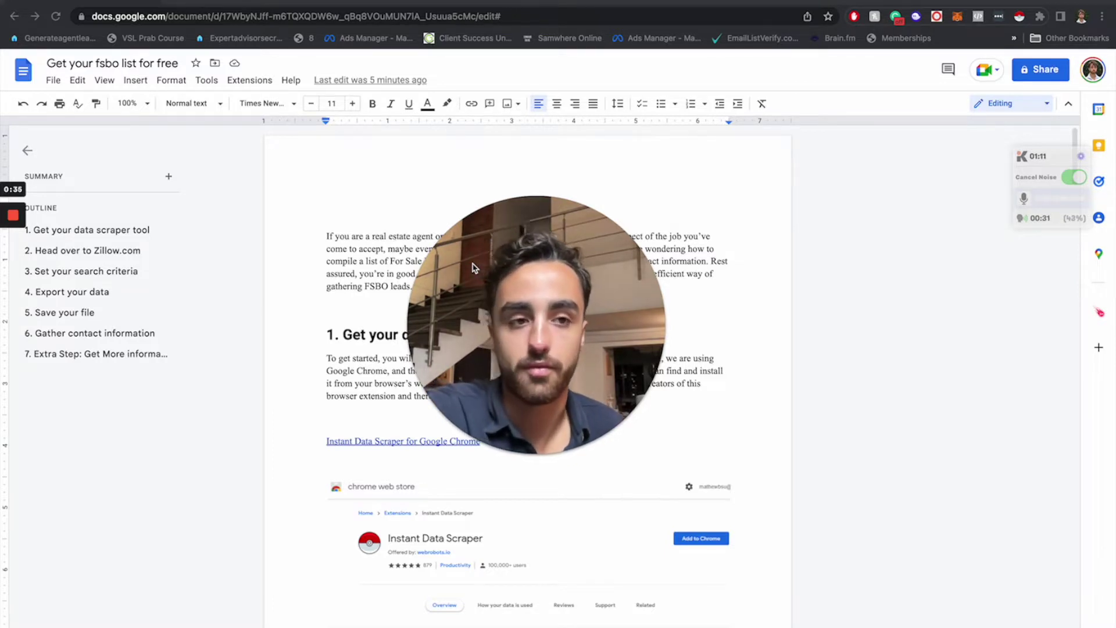
# Scroll the guide to section 1, 'Get your data scraper tool', and select its Instant Data Scraper link.
pyautogui.moveTo(474, 267)
pyautogui.mouseDown()
pyautogui.moveTo(2, 361)
pyautogui.moveTo(2, 425)
pyautogui.mouseUp()
pyautogui.scroll(-1, 547, 334)
pyautogui.scroll(-3, 548, 334)
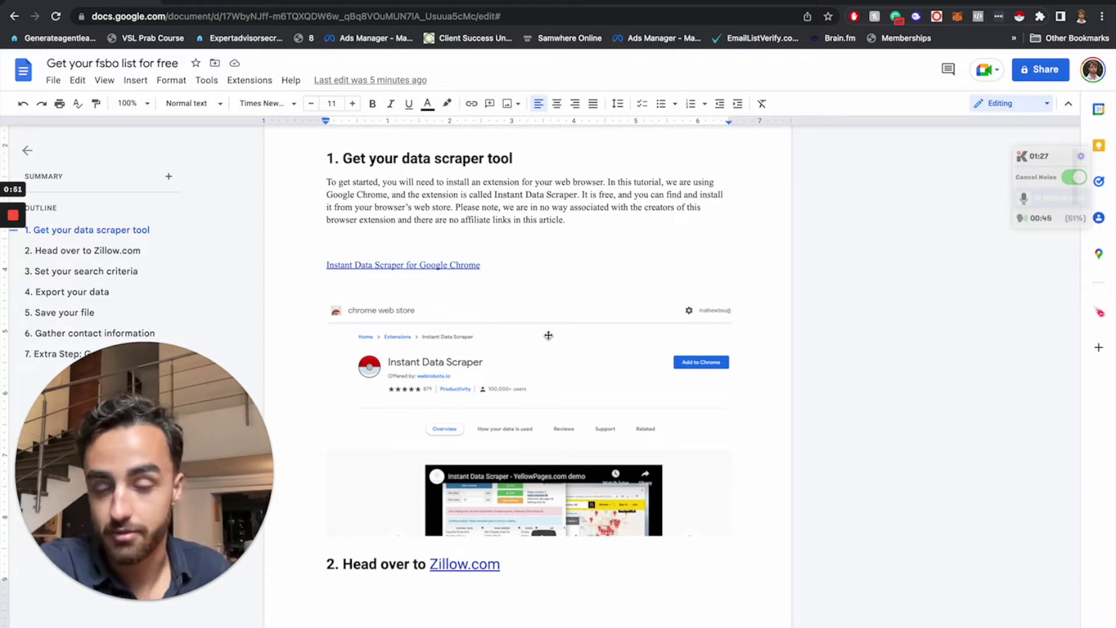
pyautogui.click(383, 262)
# Visit the Instant Data Scraper Chrome Web Store page, then return to the guide's step 2 on Zillow.
pyautogui.click(397, 285)
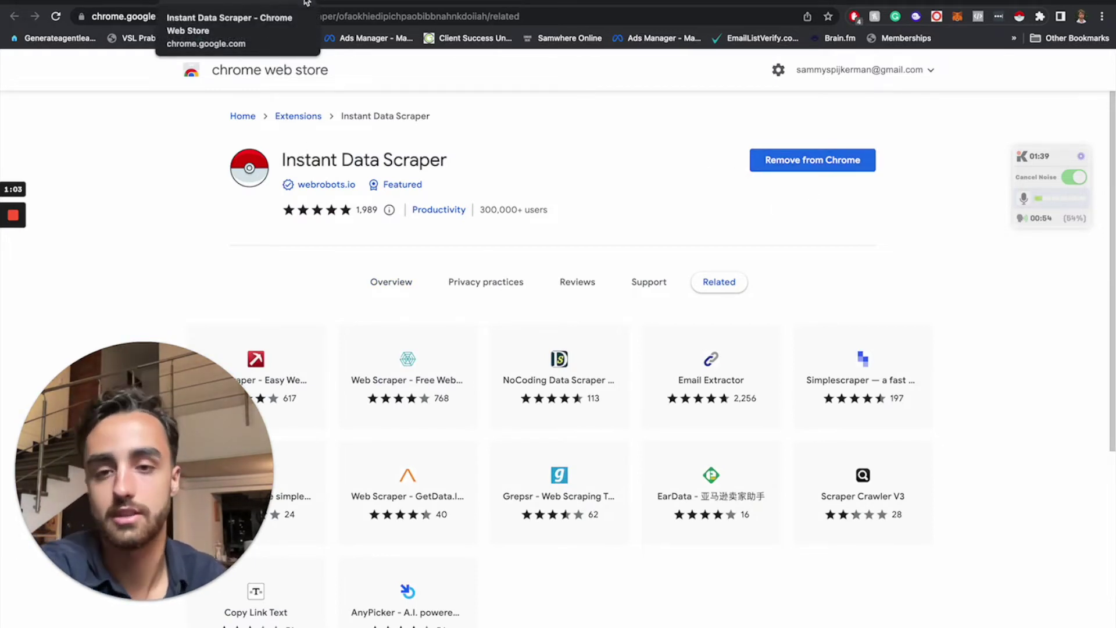
pyautogui.click(306, 3)
pyautogui.scroll(-10, 450, 381)
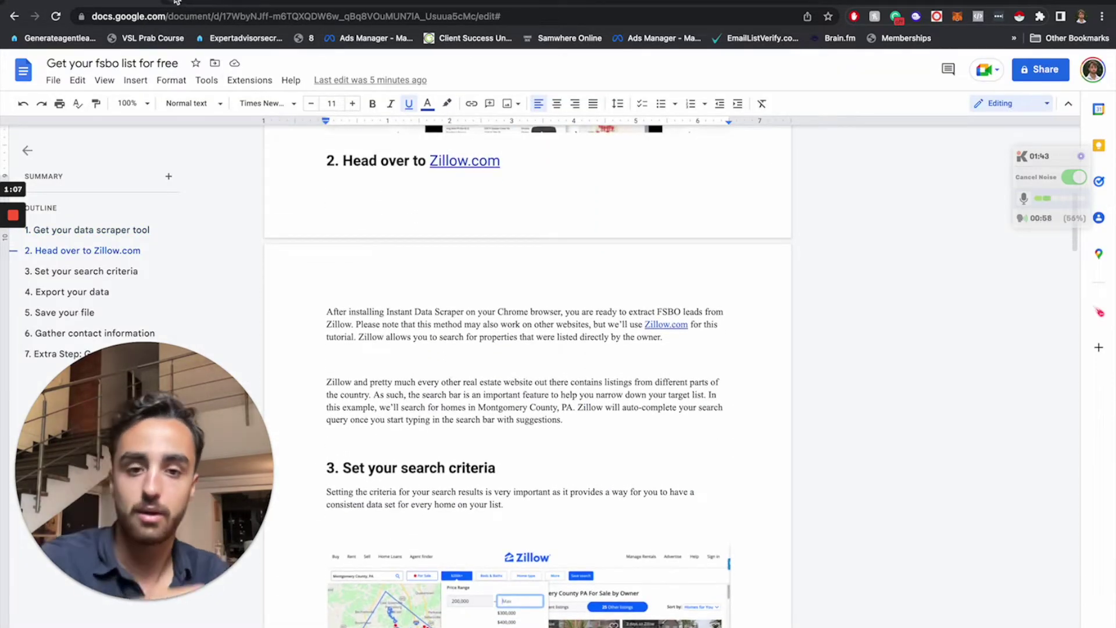
# Google 'fsbo in miami zillow' in a new tab and open Zillow's Miami FL For Sale by Owner result.
pyautogui.hotkey('ctrl', 't')
pyautogui.write('m')
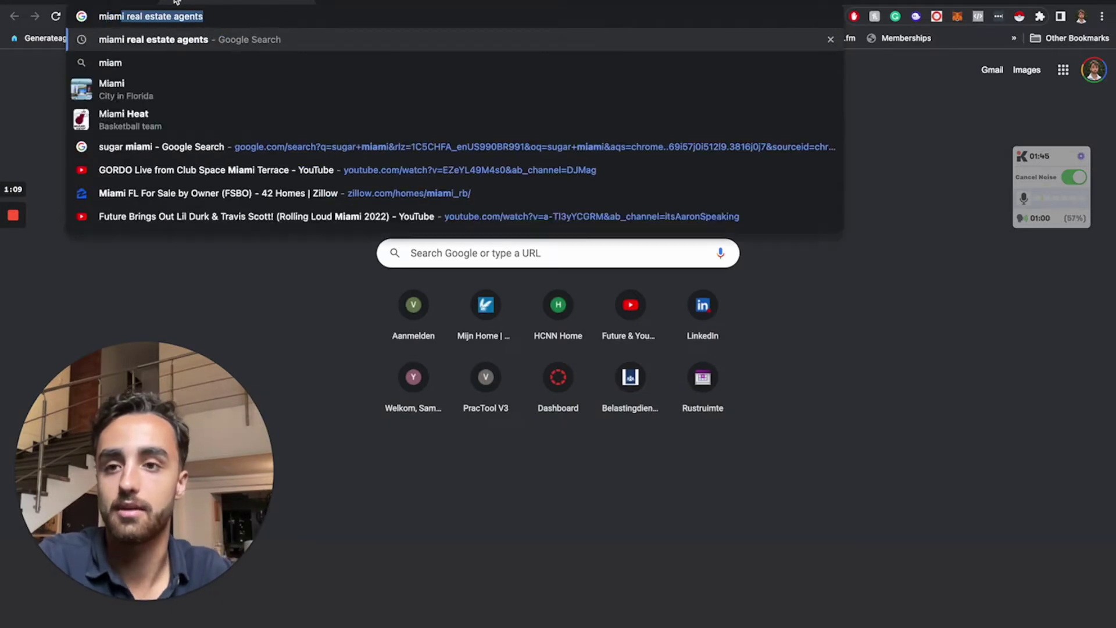
pyautogui.press('BackSpace')
pyautogui.write('fsbo')
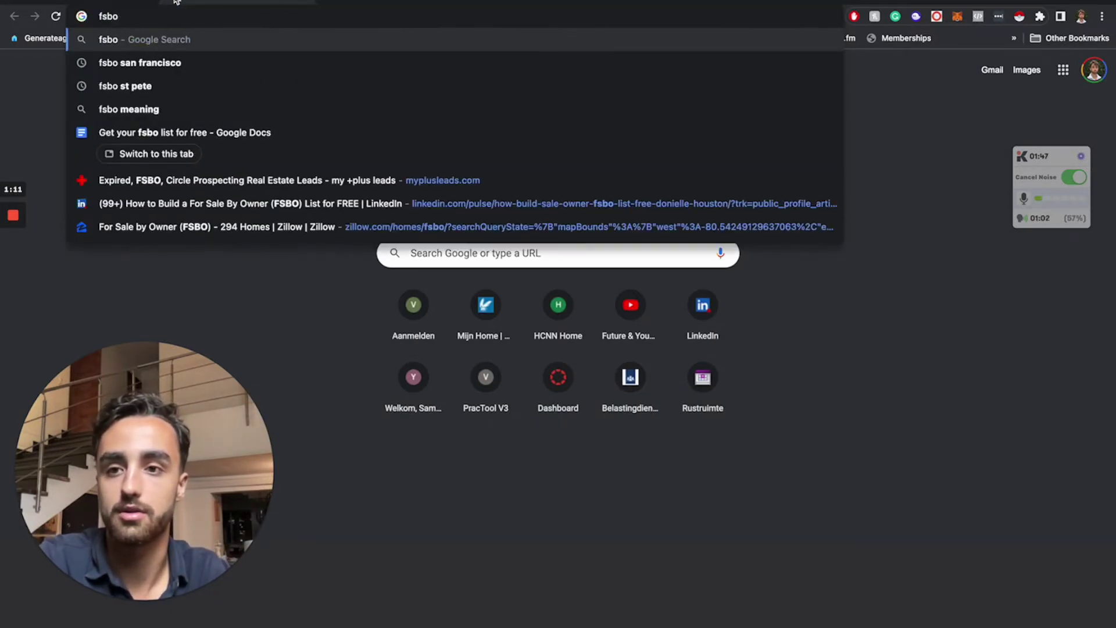
pyautogui.write(' in miami')
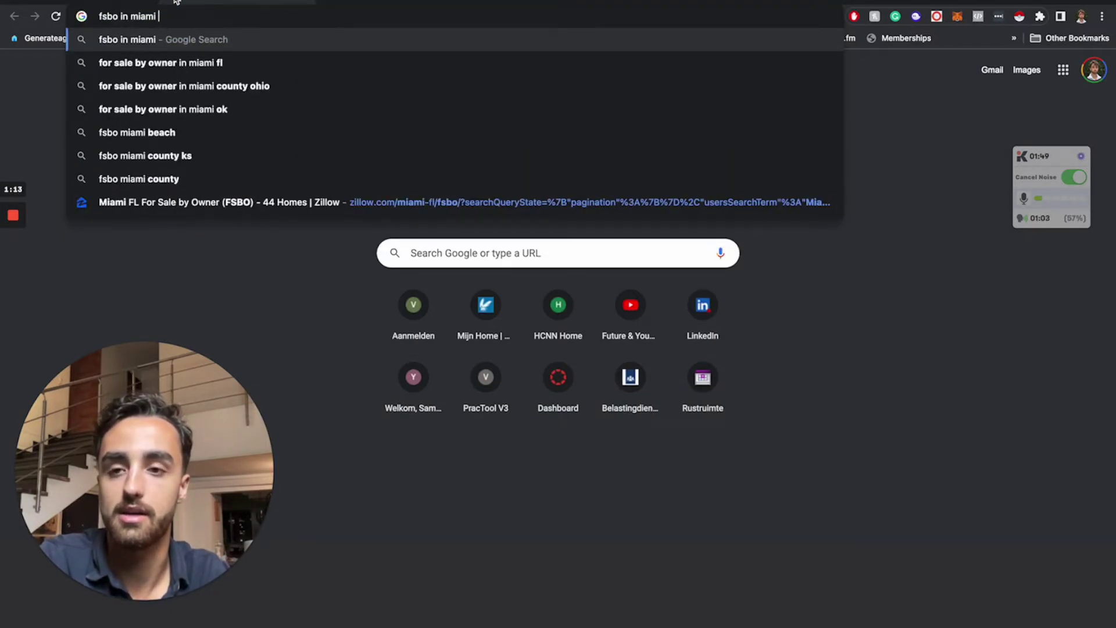
pyautogui.write(' zillow')
pyautogui.press('Return')
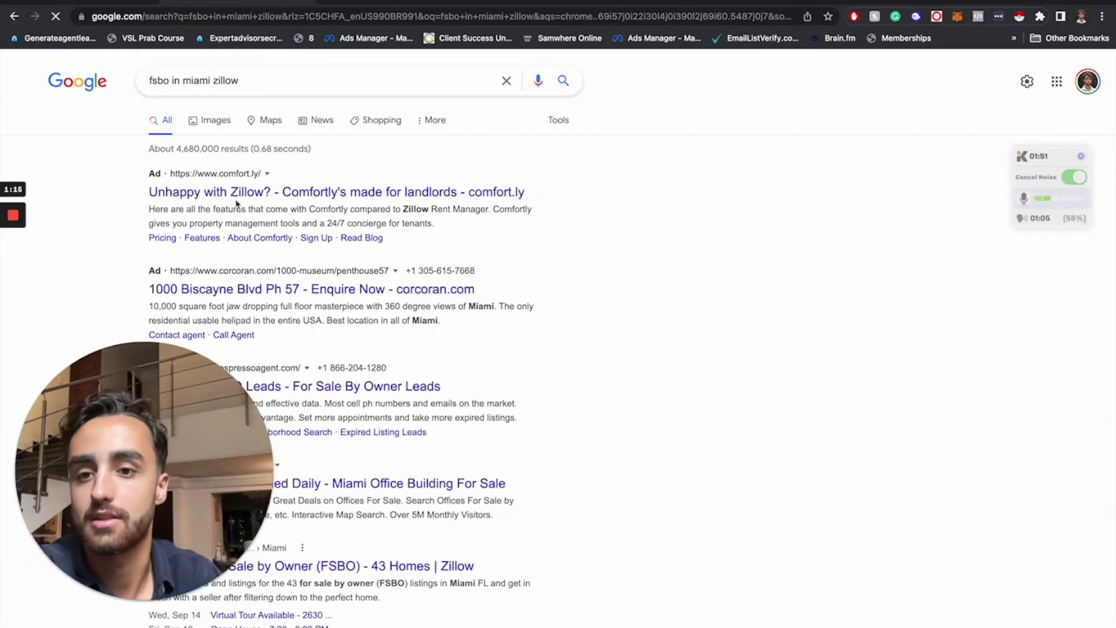
pyautogui.scroll(-3, 347, 484)
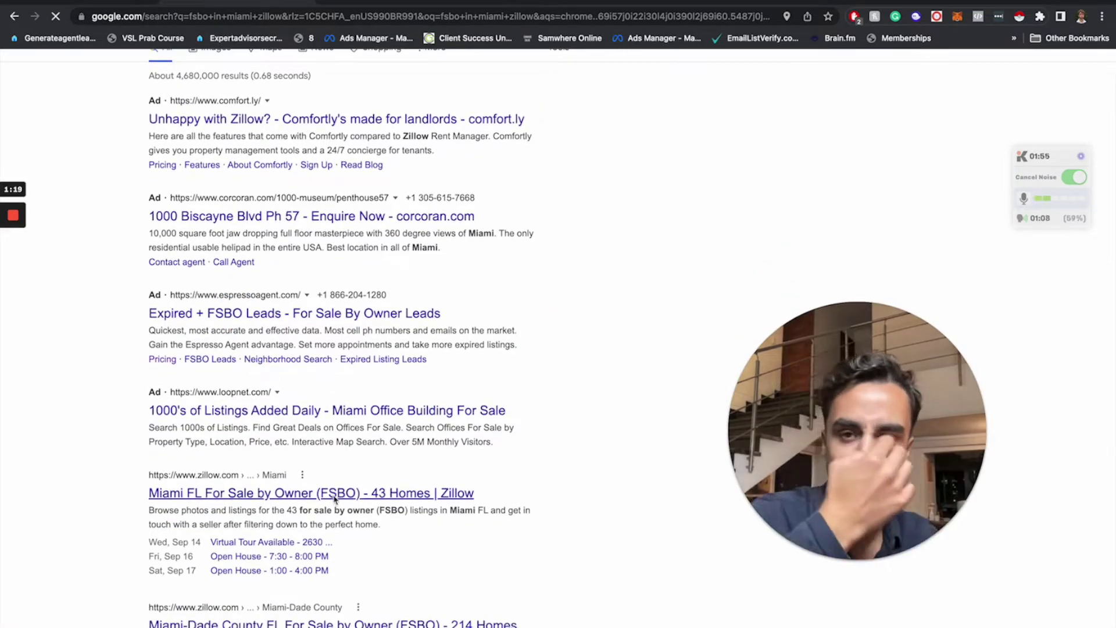
pyautogui.click(335, 497)
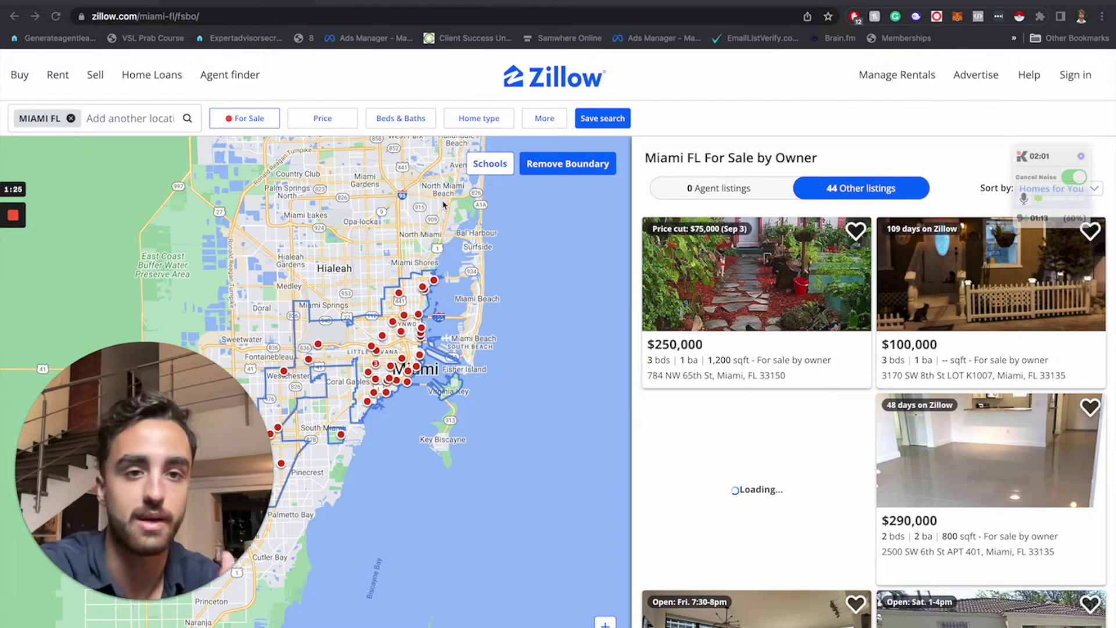
# Check the Zillow Miami FSBO results against the guide, then scroll the guide to '4. Export your data'.
pyautogui.hotkey('ctrl', 'Tab')
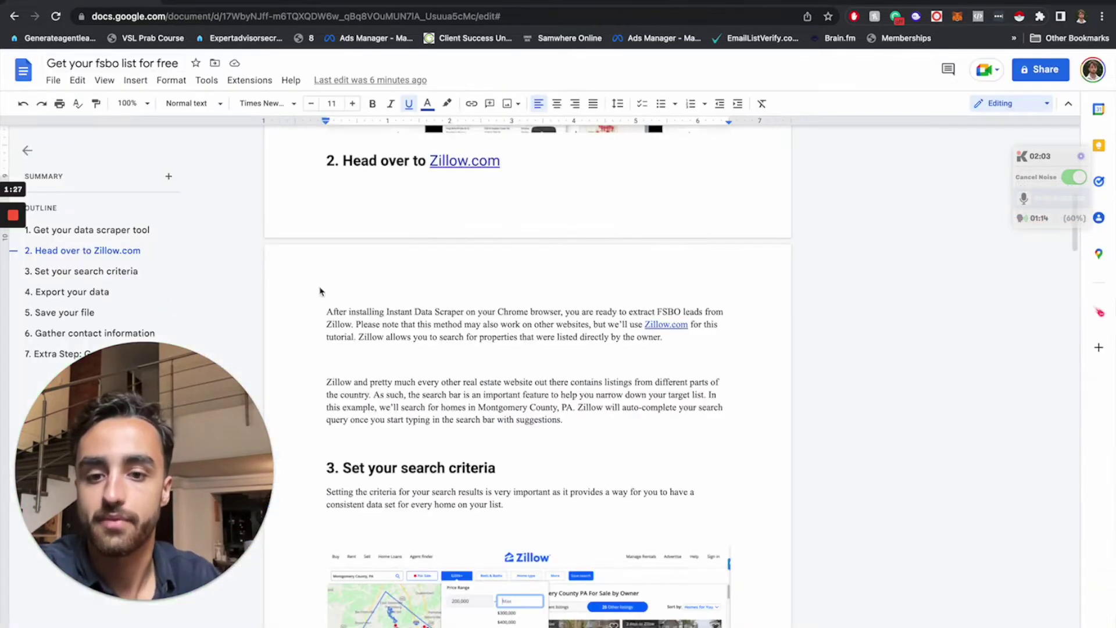
pyautogui.scroll(-1, 392, 451)
pyautogui.scroll(-5, 392, 450)
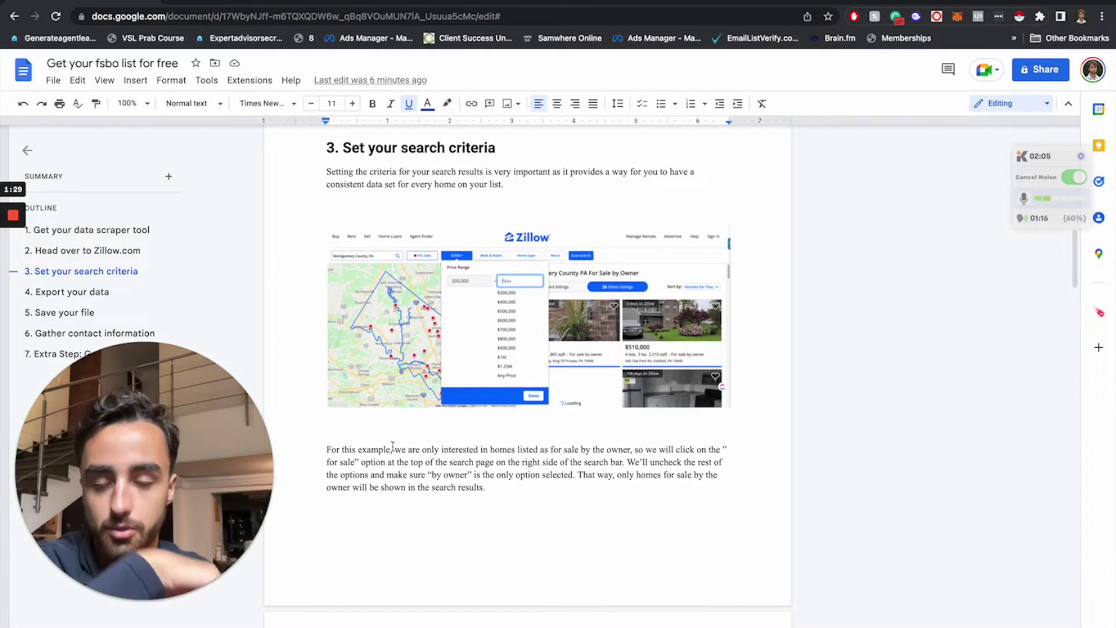
pyautogui.click(244, 2)
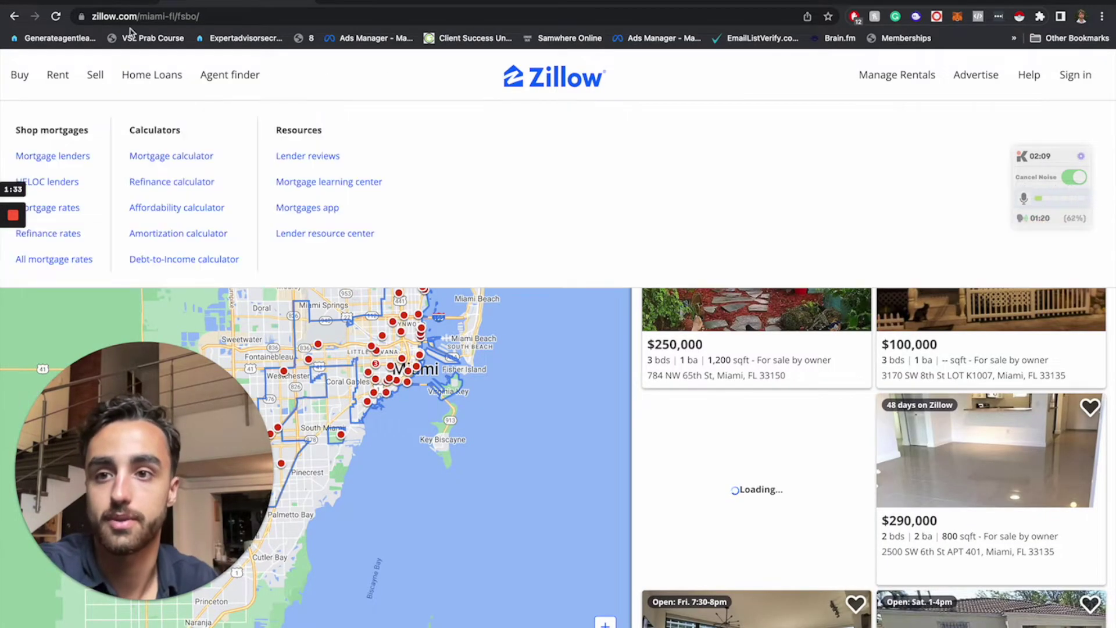
pyautogui.click(175, 1)
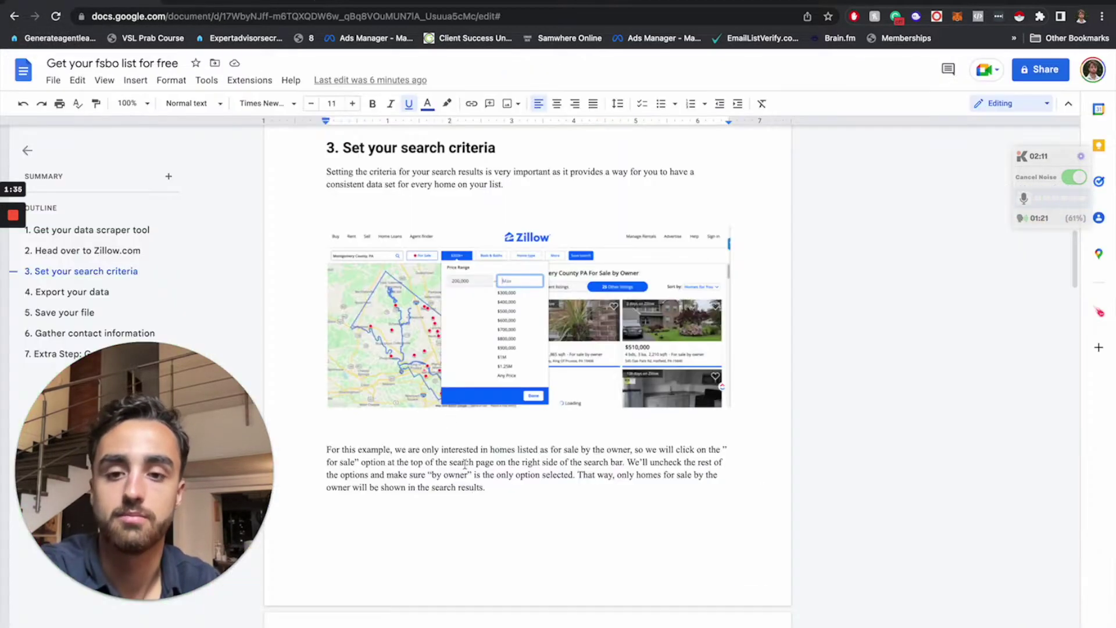
pyautogui.scroll(-7, 470, 487)
pyautogui.scroll(-5, 469, 487)
pyautogui.scroll(-2, 470, 487)
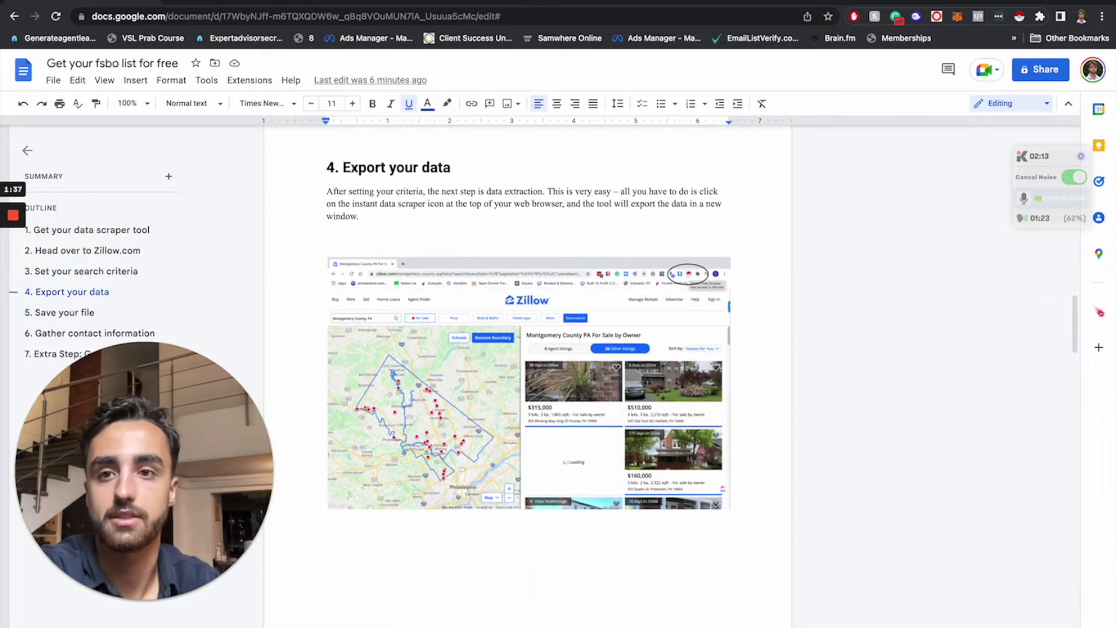
# Run Instant Data Scraper on the Zillow results and cycle tables until the 10-row listings table appears.
pyautogui.click(273, 7)
pyautogui.moveTo(896, 74)
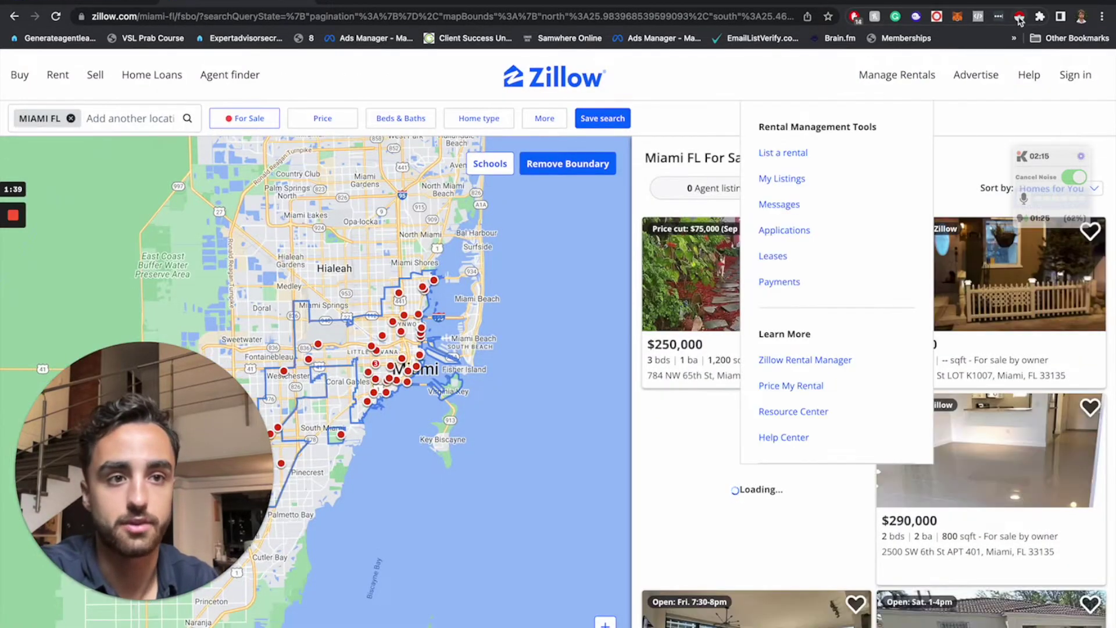
pyautogui.click(1019, 18)
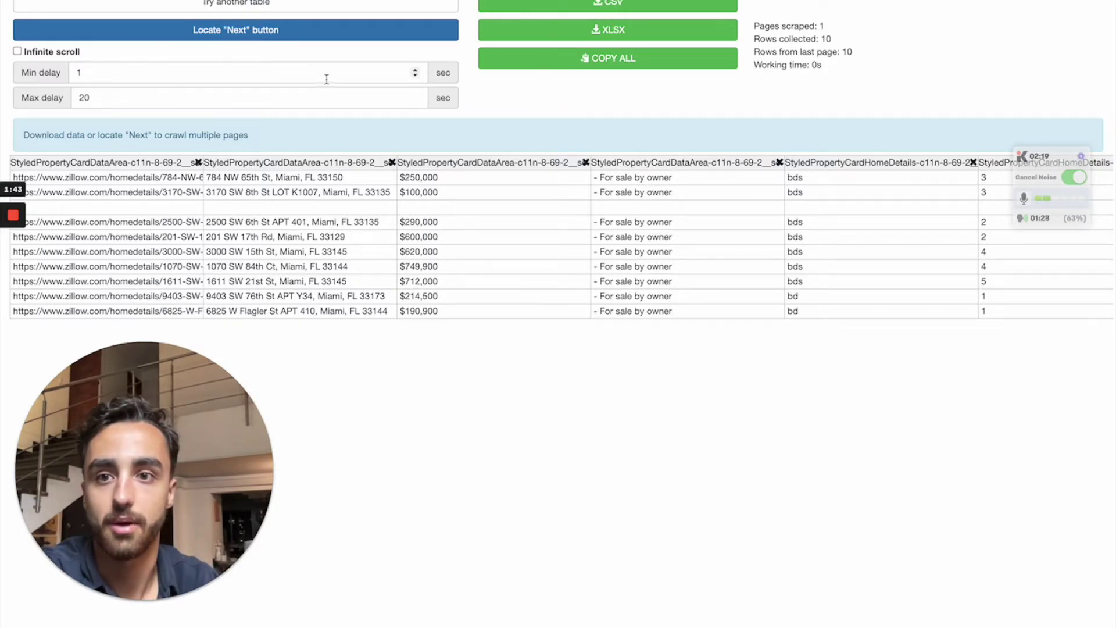
pyautogui.click(270, 4)
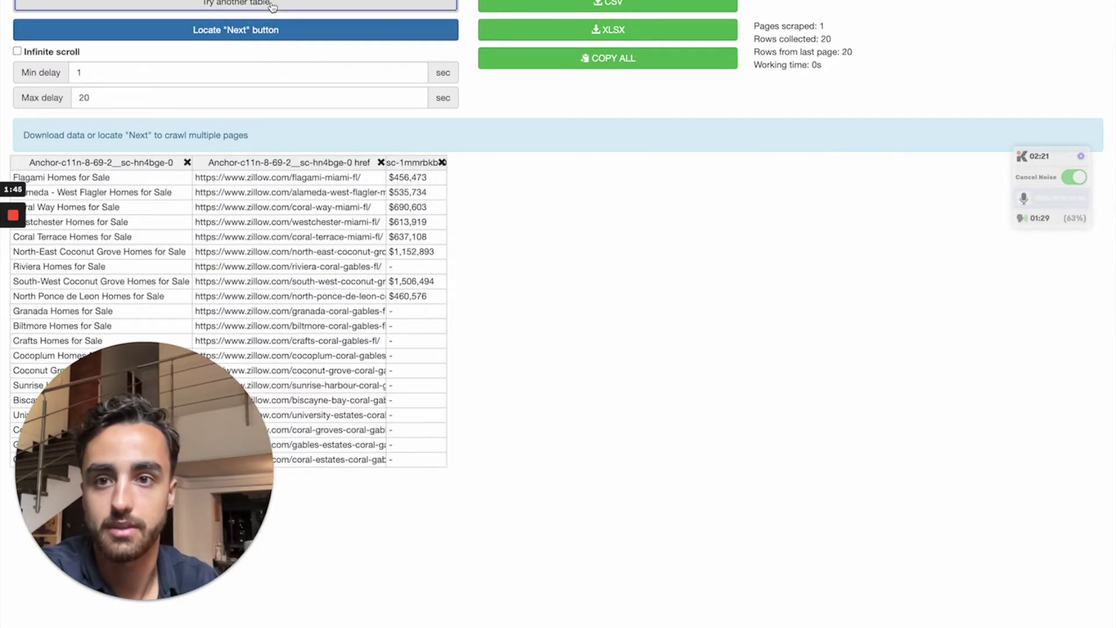
pyautogui.click(271, 4)
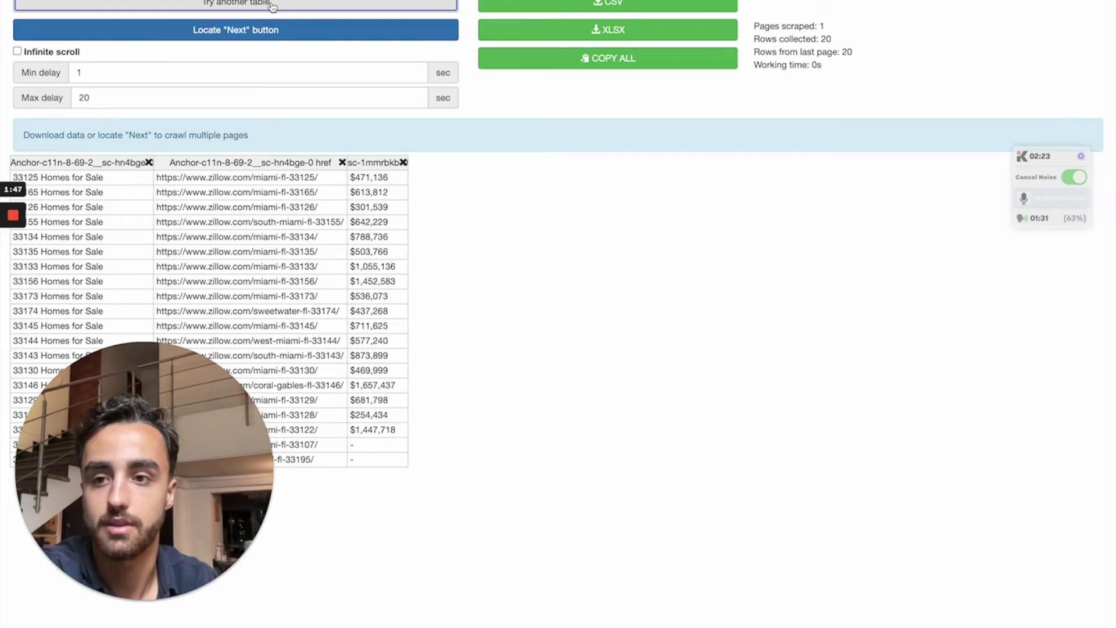
pyautogui.click(271, 4)
pyautogui.click(270, 4)
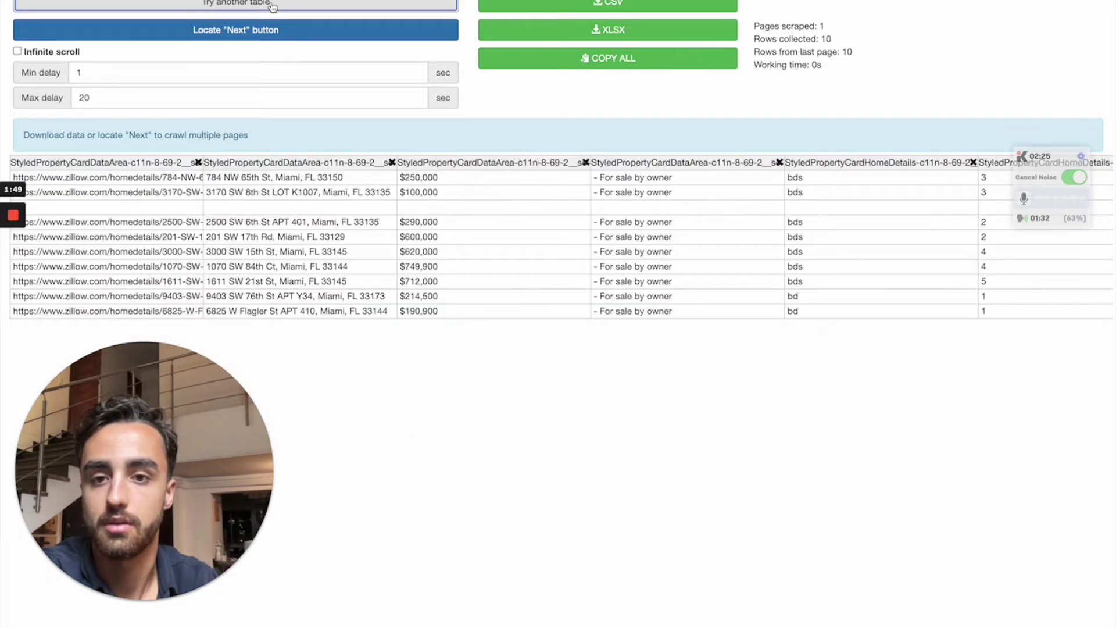
pyautogui.click(271, 4)
pyautogui.click(271, 4)
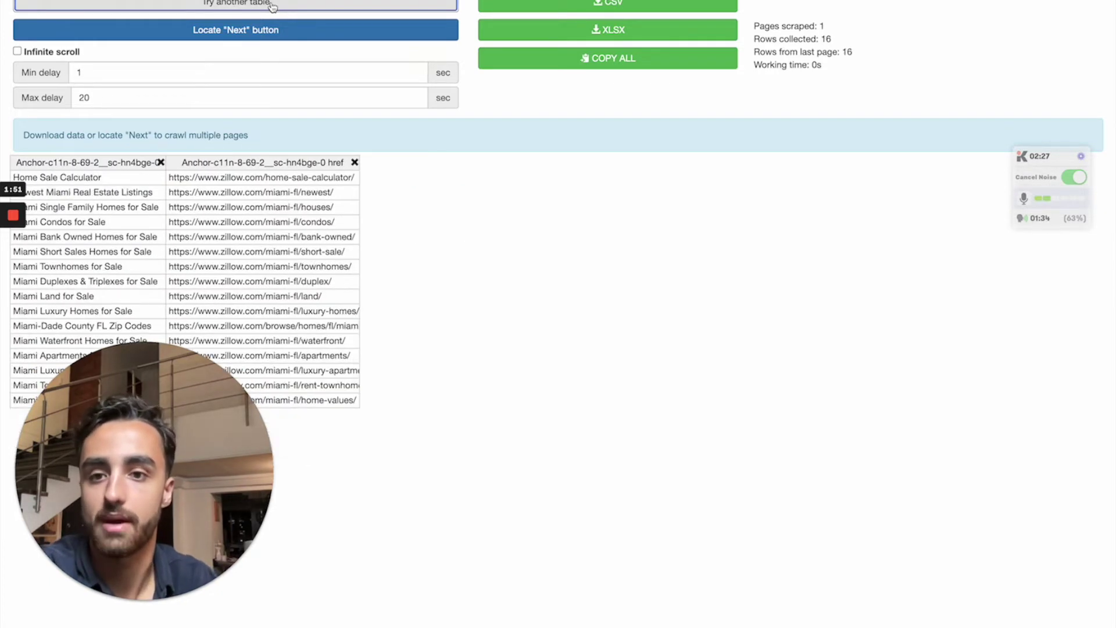
pyautogui.click(270, 4)
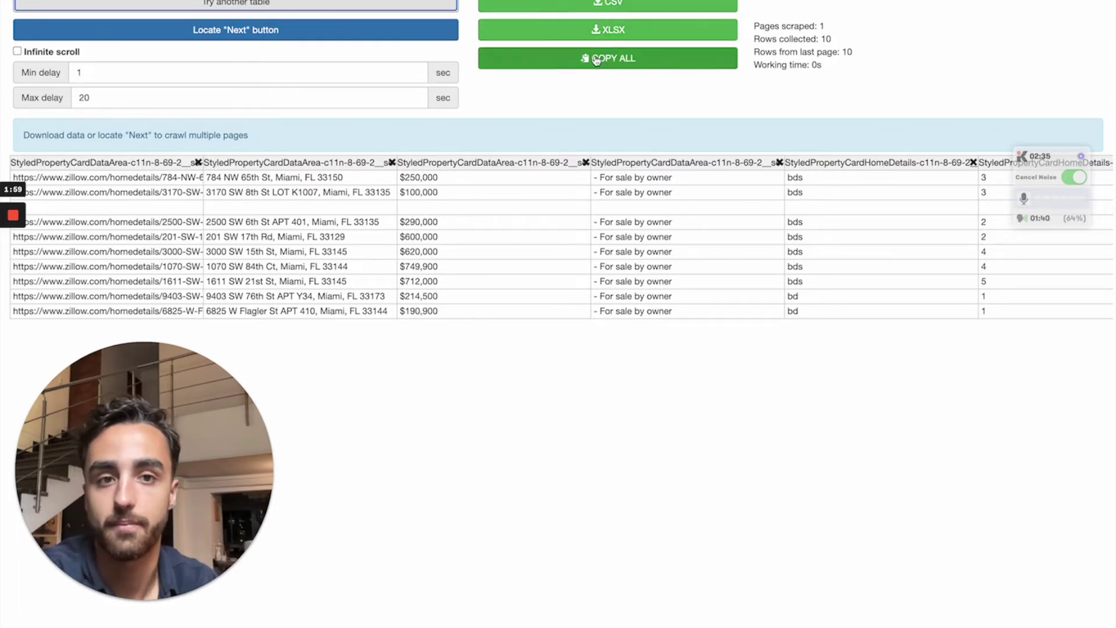
# Scroll the guide past the save-file and contact sections to section 7, 'Extra Step: Get More information'.
pyautogui.hotkey('ctrl', 'Left')
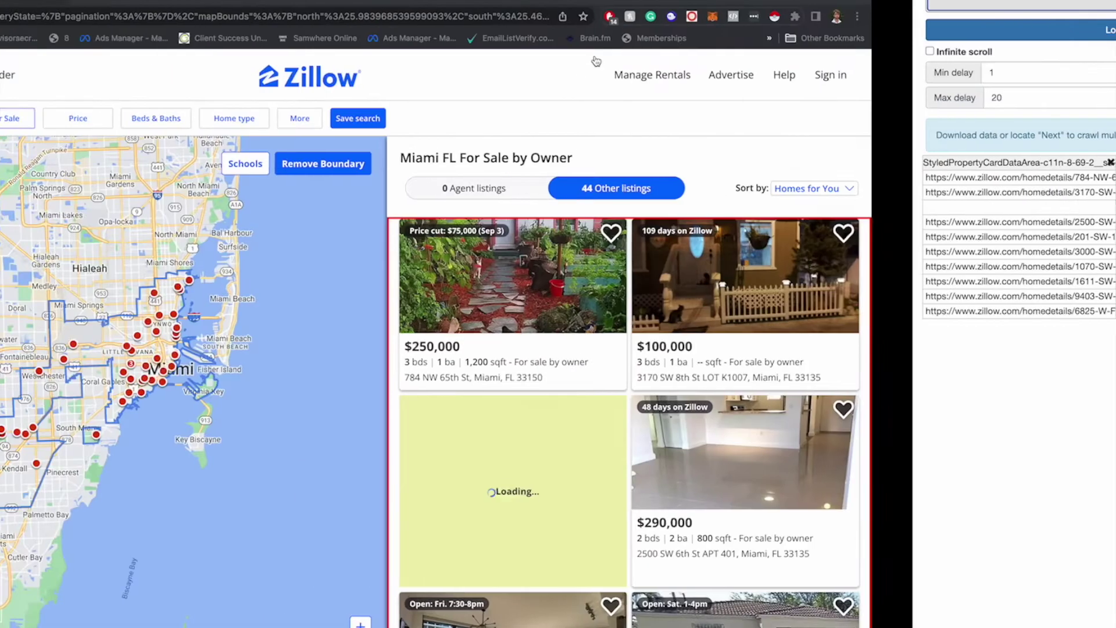
pyautogui.hotkey('ctrl', 'Tab')
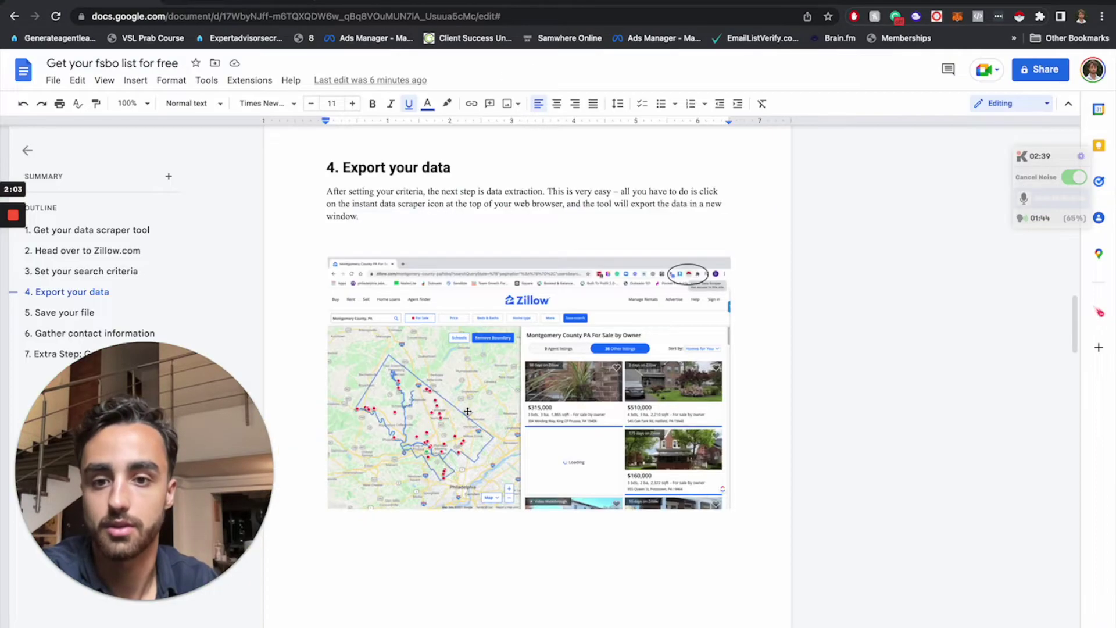
pyautogui.scroll(-2, 468, 411)
pyautogui.scroll(-5, 466, 409)
pyautogui.scroll(-3, 462, 410)
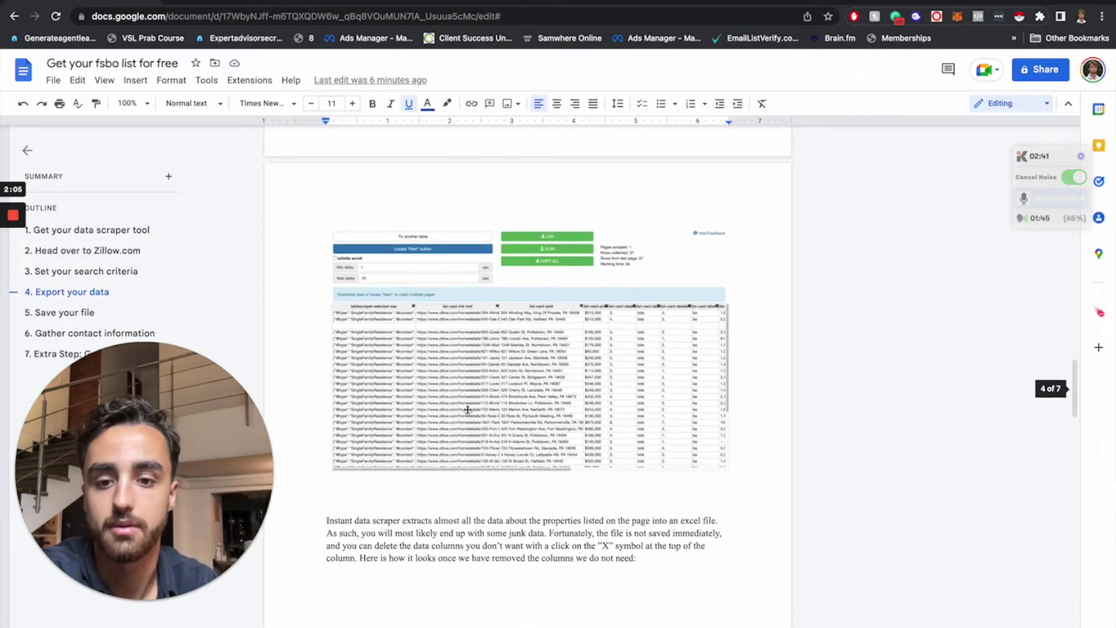
pyautogui.scroll(-2, 456, 411)
pyautogui.scroll(-2, 575, 470)
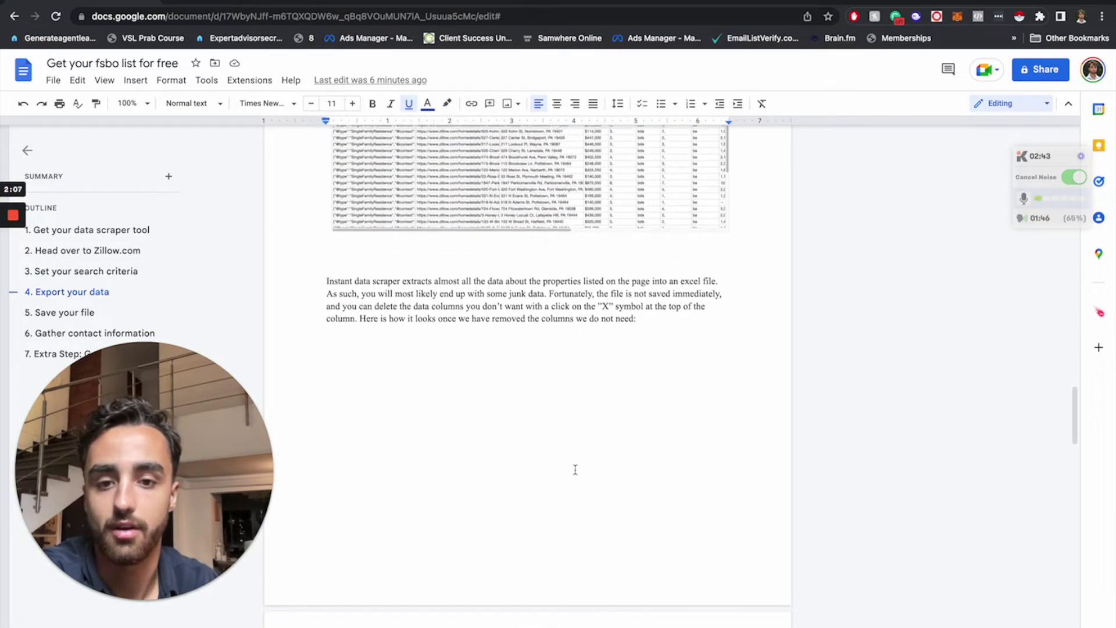
pyautogui.scroll(-3, 575, 469)
pyautogui.scroll(-4, 575, 469)
pyautogui.scroll(-2, 575, 469)
pyautogui.scroll(-1, 576, 469)
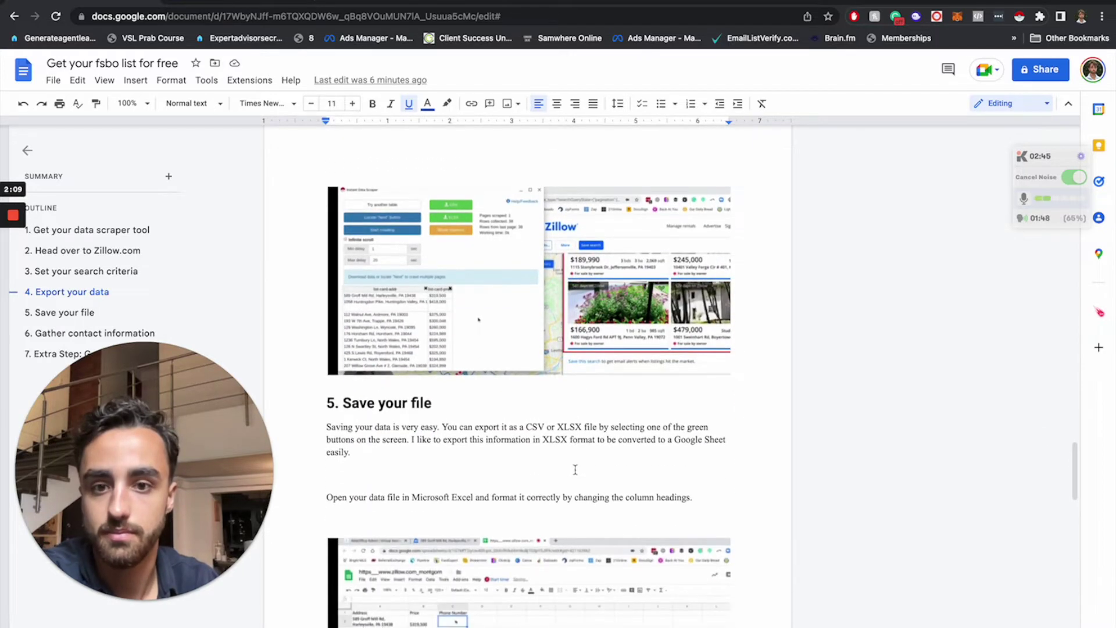
pyautogui.scroll(-3, 575, 470)
pyautogui.scroll(-1, 575, 470)
pyautogui.scroll(-1, 575, 470)
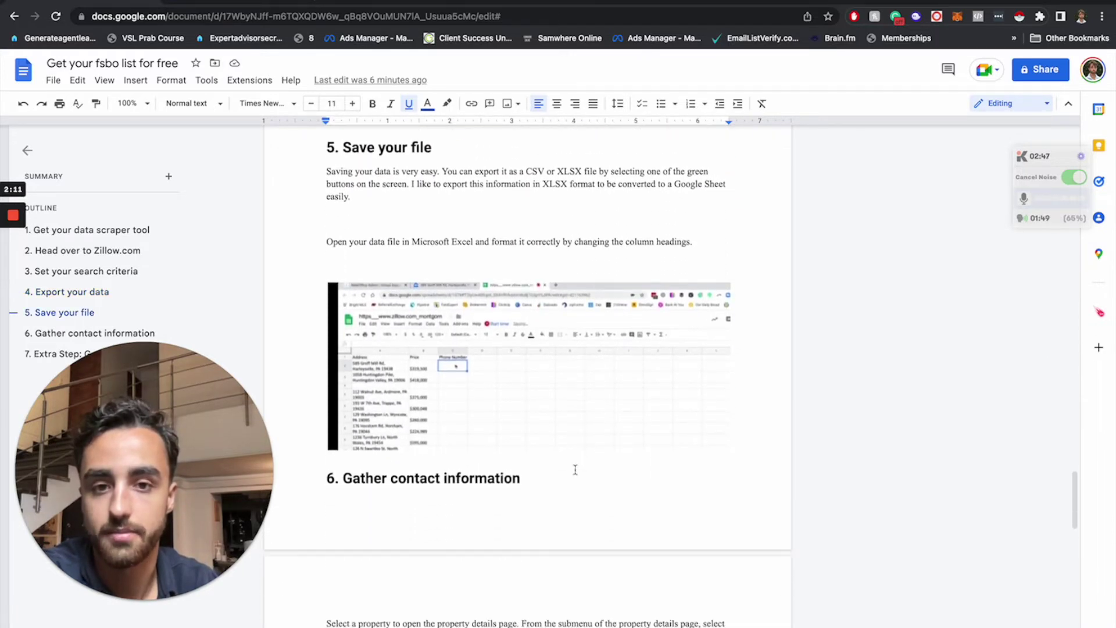
pyautogui.scroll(-2, 575, 469)
pyautogui.scroll(-3, 575, 469)
pyautogui.scroll(-1, 575, 469)
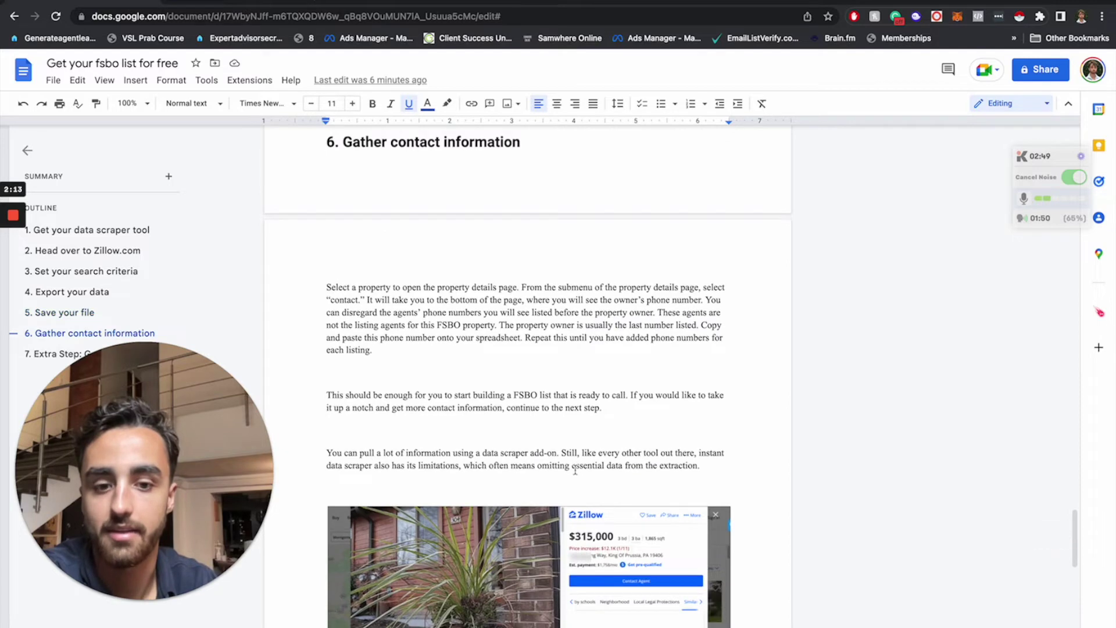
pyautogui.scroll(-1, 575, 470)
pyautogui.scroll(-3, 575, 470)
pyautogui.scroll(-2, 576, 470)
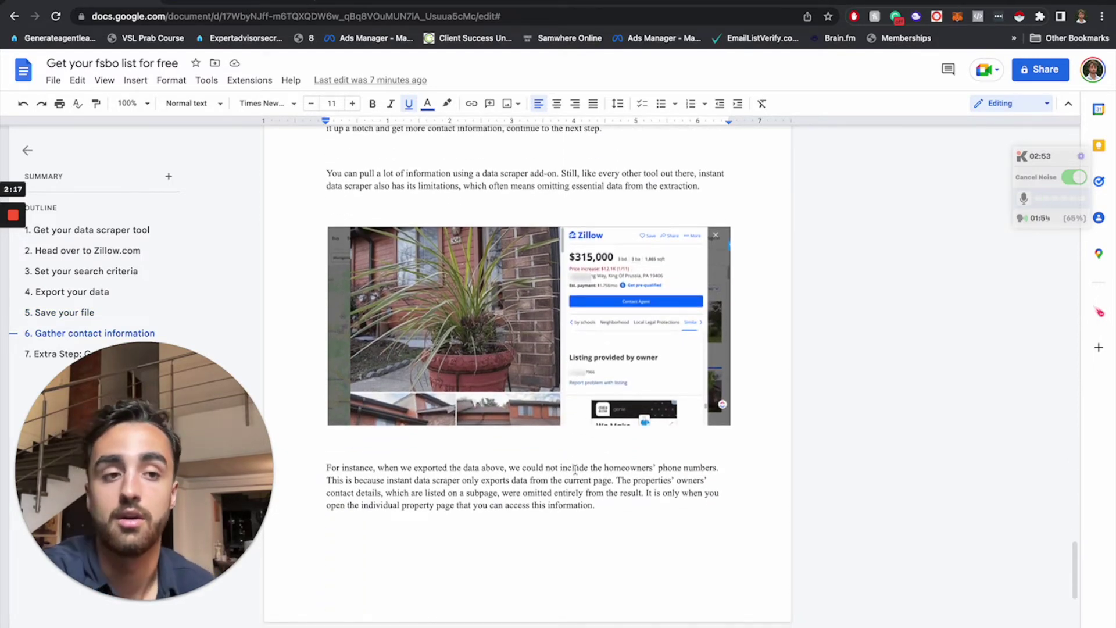
pyautogui.scroll(-1, 575, 469)
pyautogui.scroll(-7, 575, 469)
pyautogui.moveTo(327, 181)
pyautogui.mouseDown()
pyautogui.moveTo(706, 209)
pyautogui.moveTo(696, 217)
pyautogui.mouseUp()
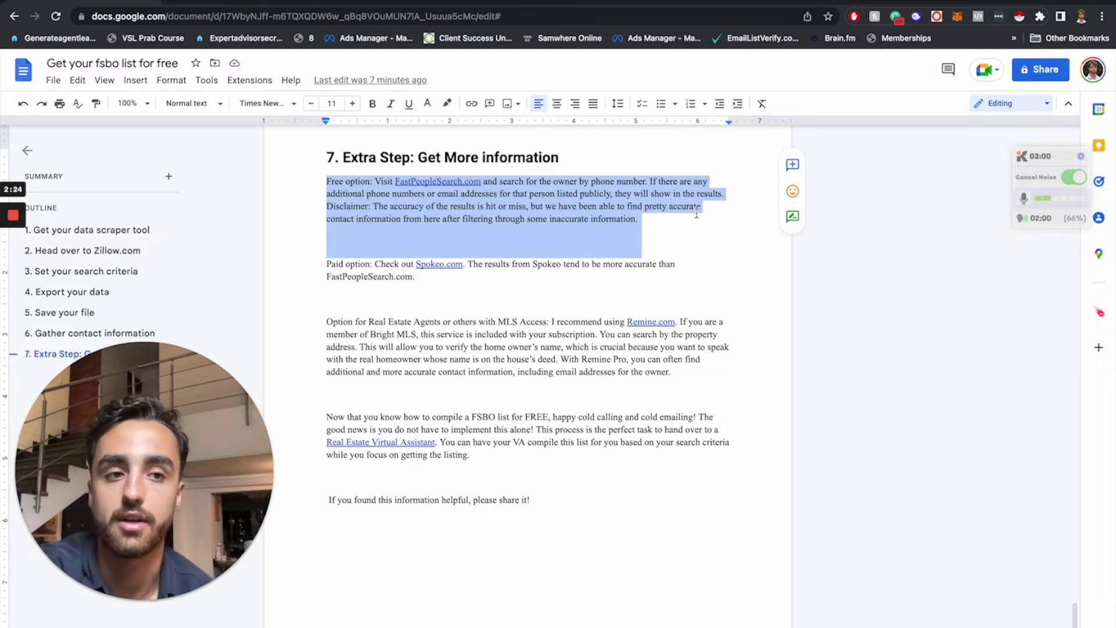
pyautogui.click(343, 265)
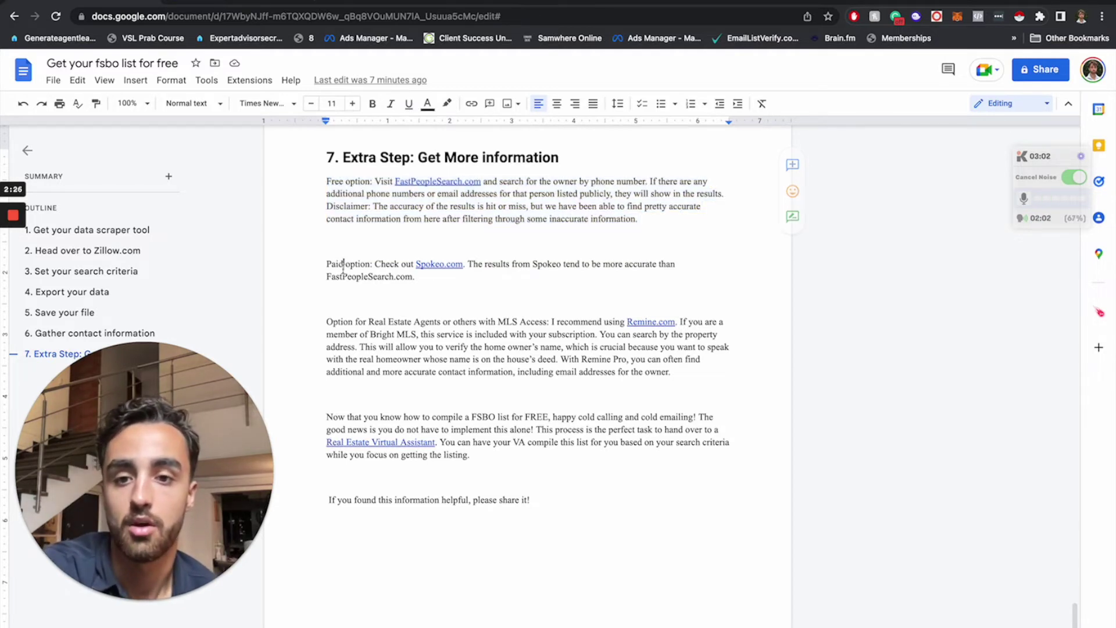
pyautogui.moveTo(326, 265); pyautogui.dragTo(441, 279)
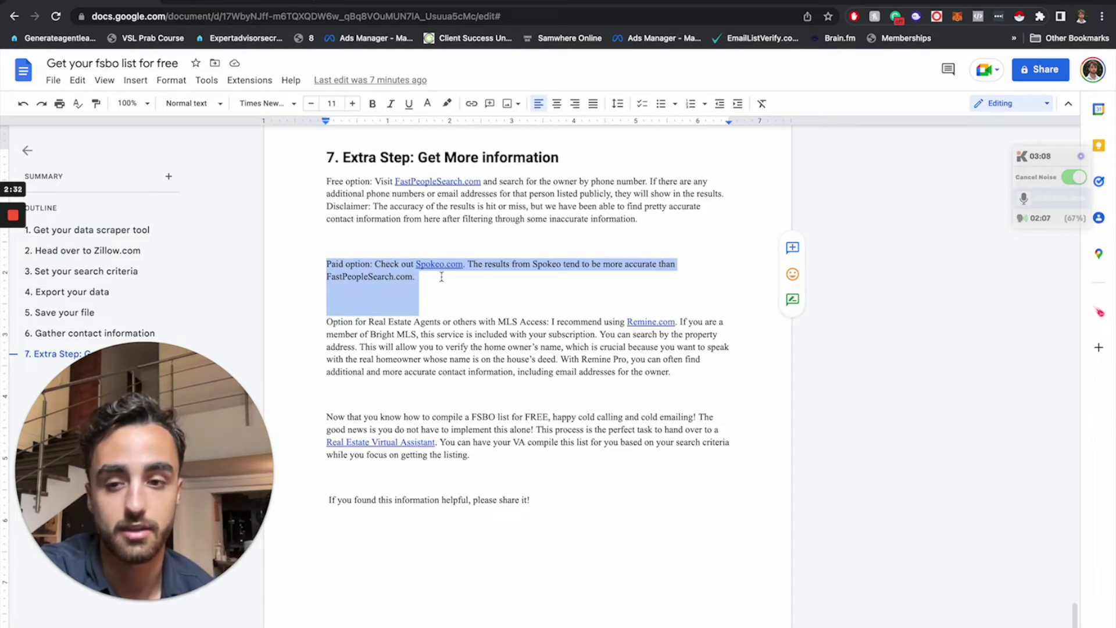
pyautogui.click(324, 321)
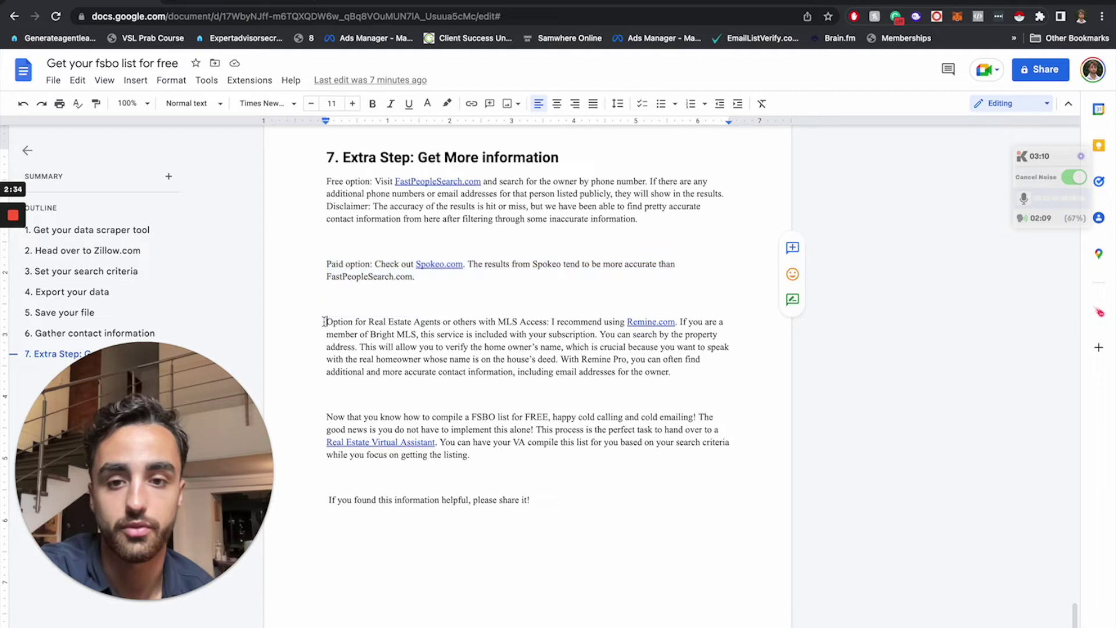
pyautogui.moveTo(327, 322); pyautogui.dragTo(717, 388)
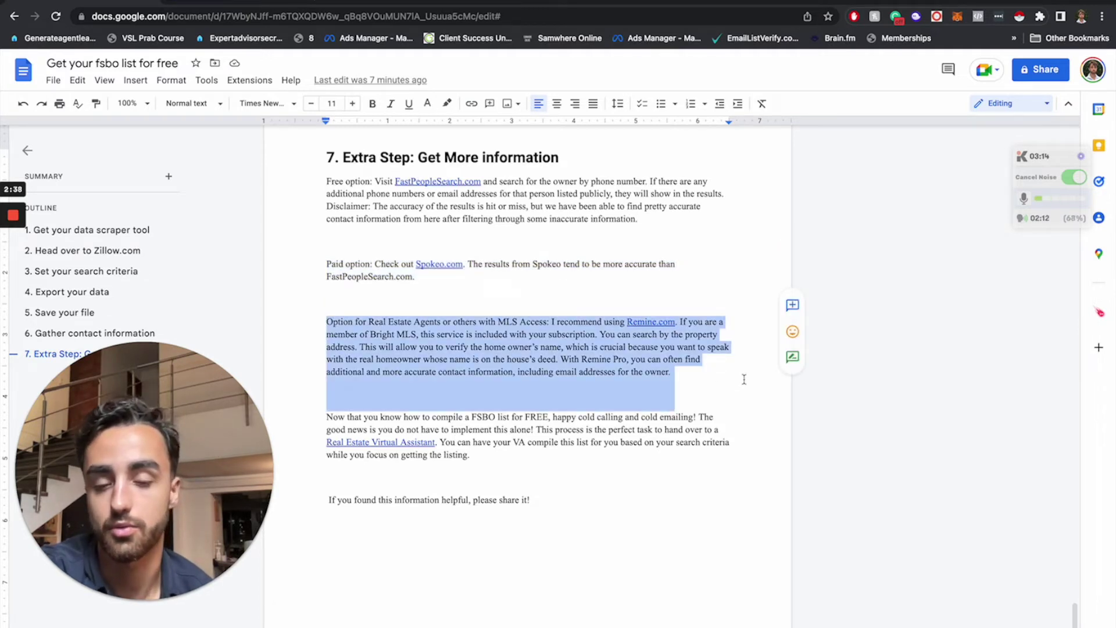
pyautogui.click(704, 375)
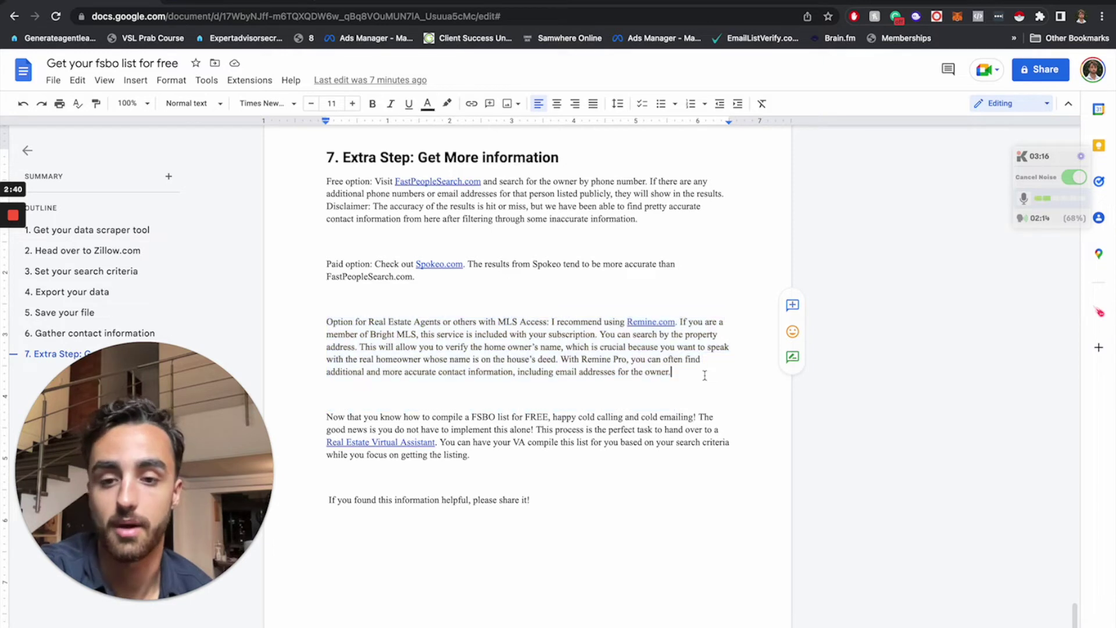